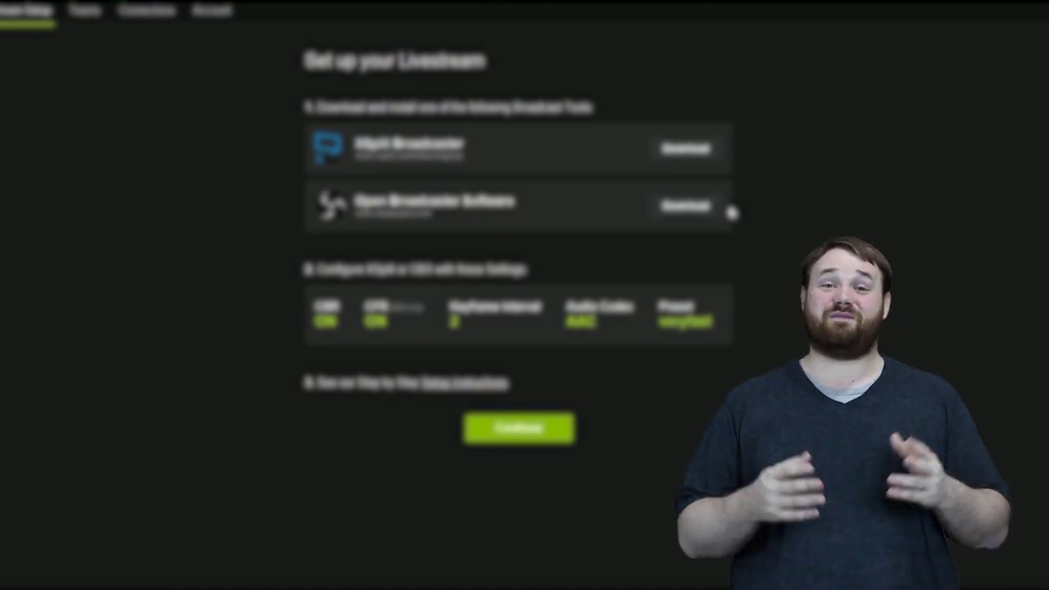
Step: Continue to stream settings and pick the suggested game in the Game played field
{"action": "left_click", "coordinate": [510, 436]}
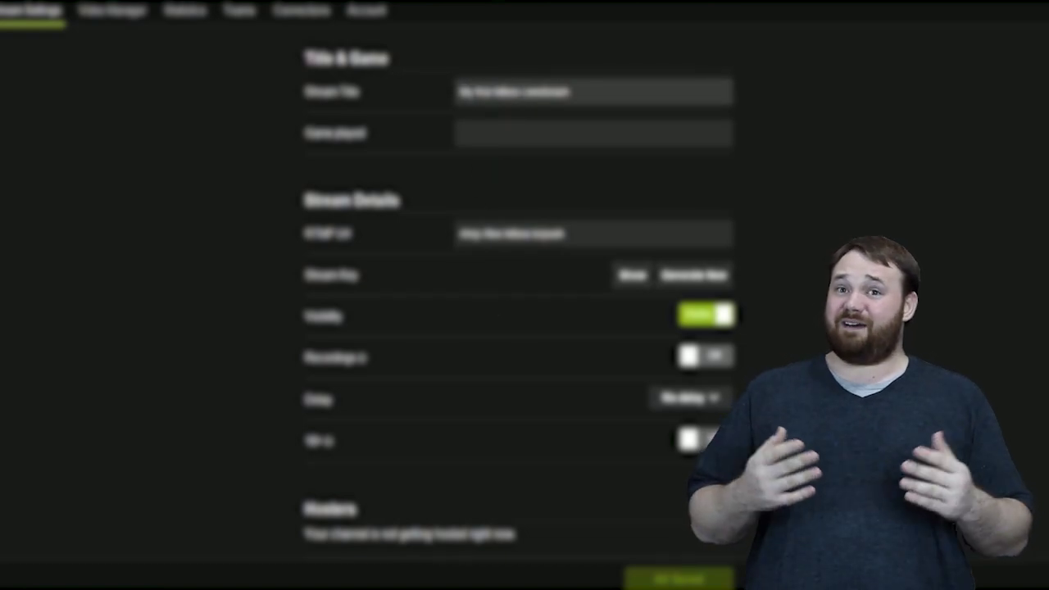
{"action": "left_click", "coordinate": [479, 135]}
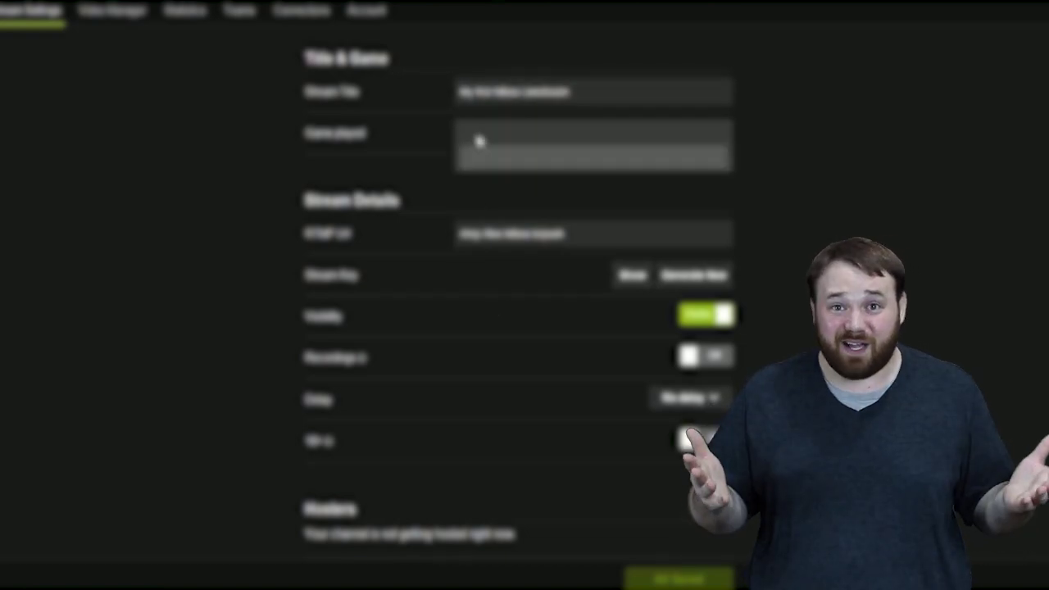
{"action": "type", "text": "m"}
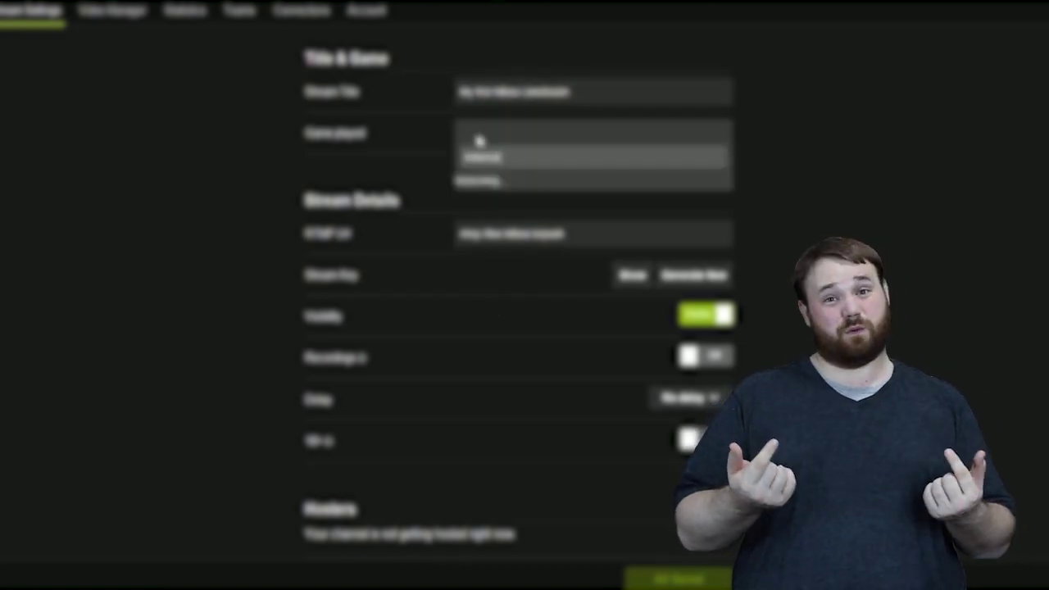
{"action": "key", "text": "Down"}
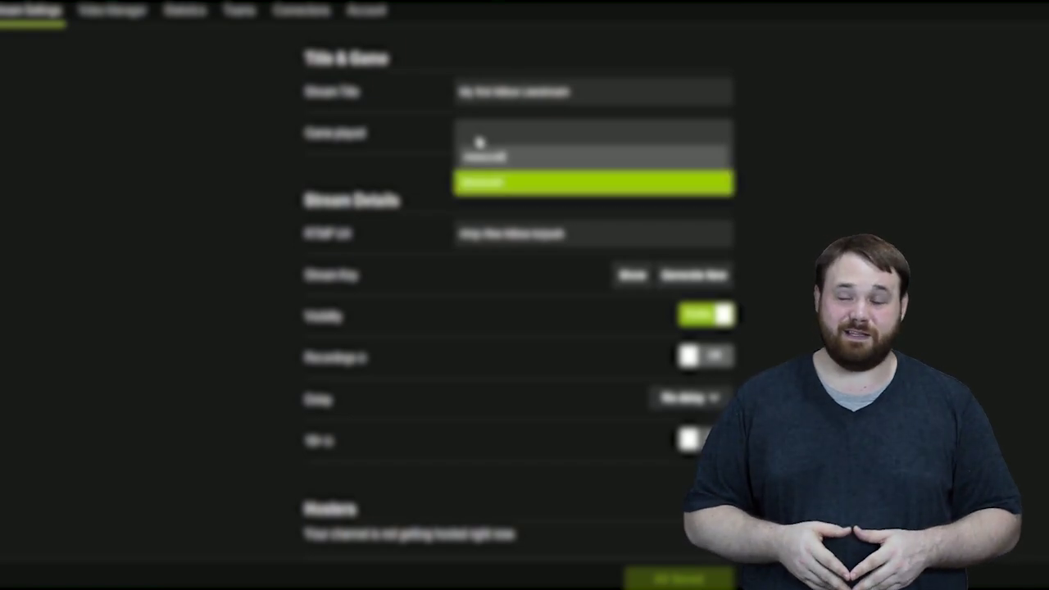
{"action": "left_click", "coordinate": [490, 186]}
{"action": "scroll", "coordinate": [600, 434], "scroll_direction": "down", "scroll_amount": 5}
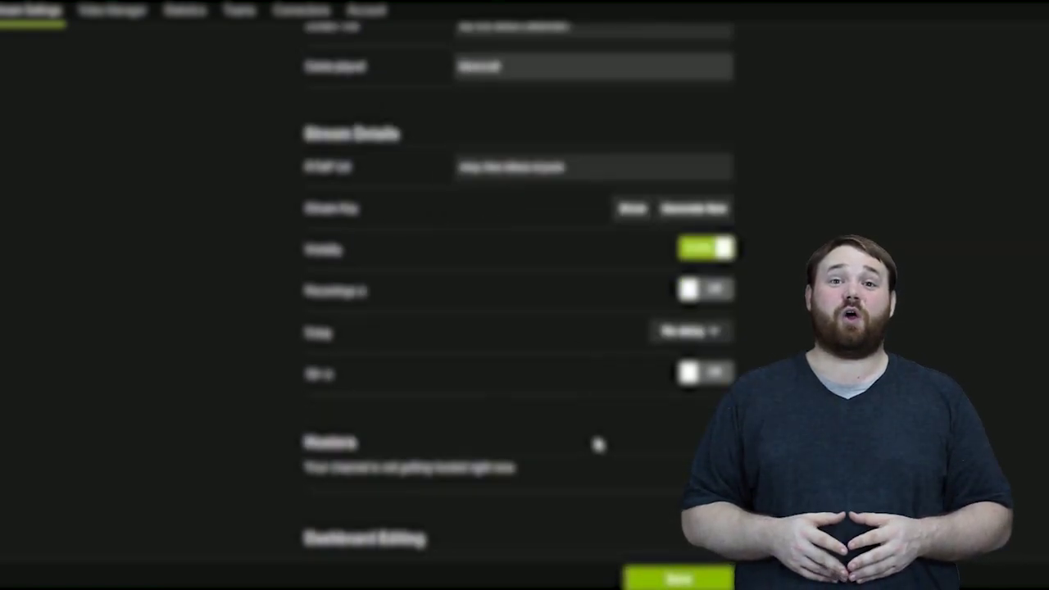
{"action": "scroll", "coordinate": [600, 458], "scroll_direction": "down", "scroll_amount": 5}
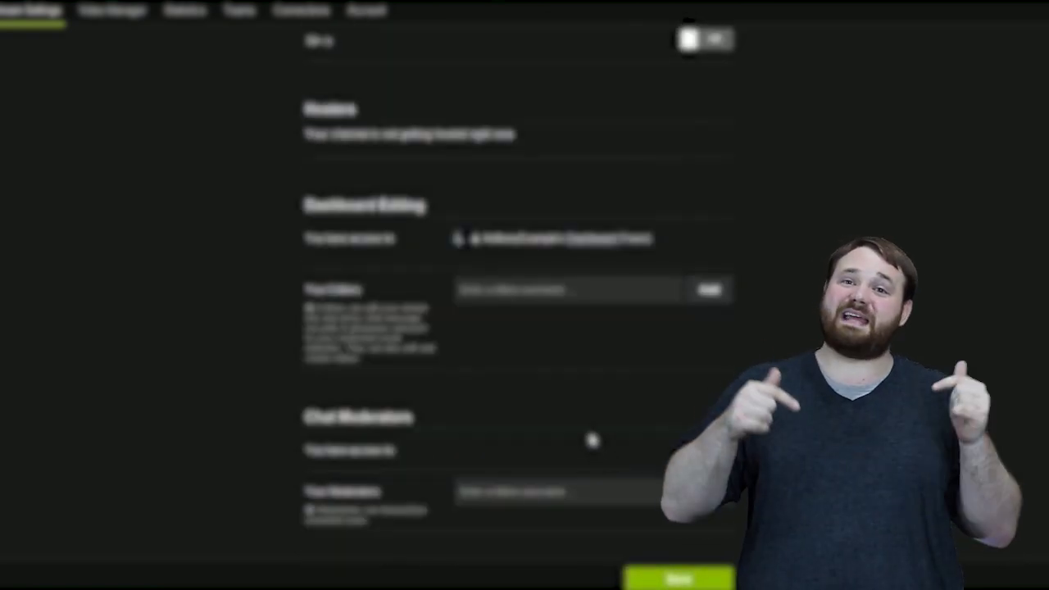
{"action": "scroll", "coordinate": [593, 440], "scroll_direction": "down", "scroll_amount": 1}
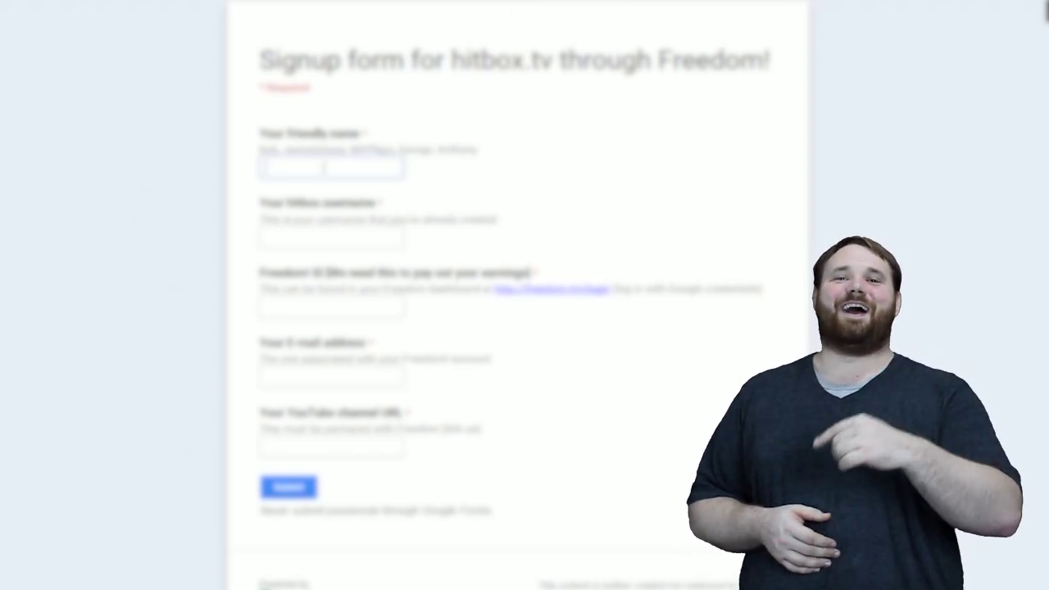
{"action": "type", "text": "Bob"}
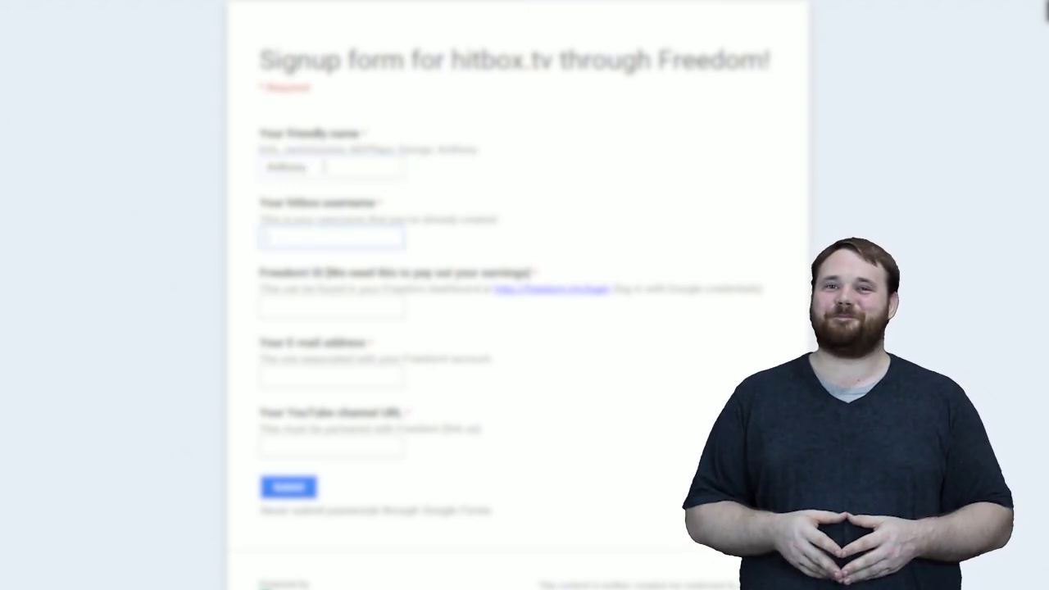
{"action": "type", "text": "AnthonyExample"}
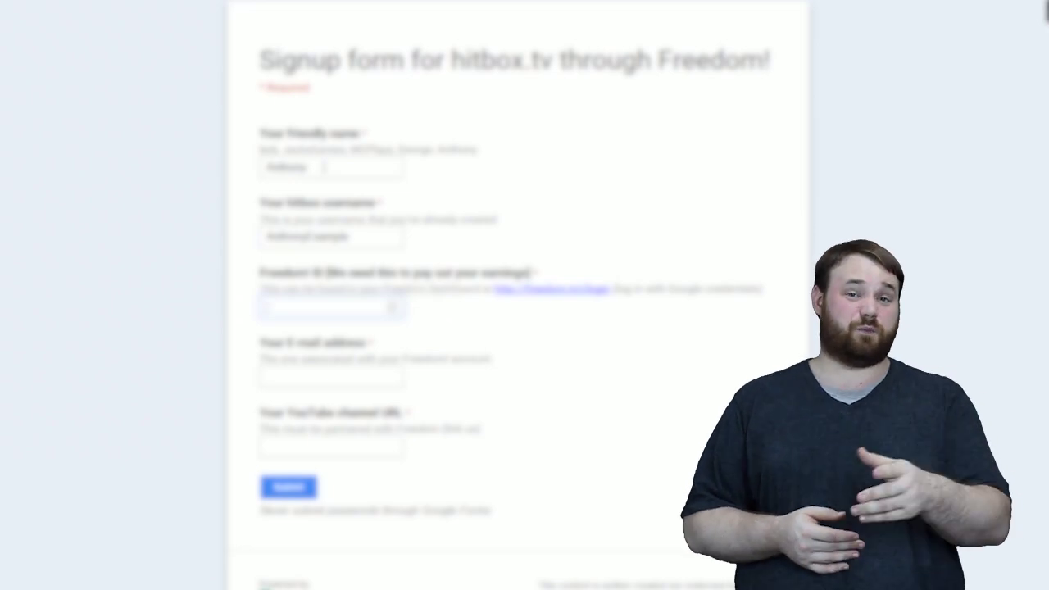
{"action": "type", "text": "FD123456"}
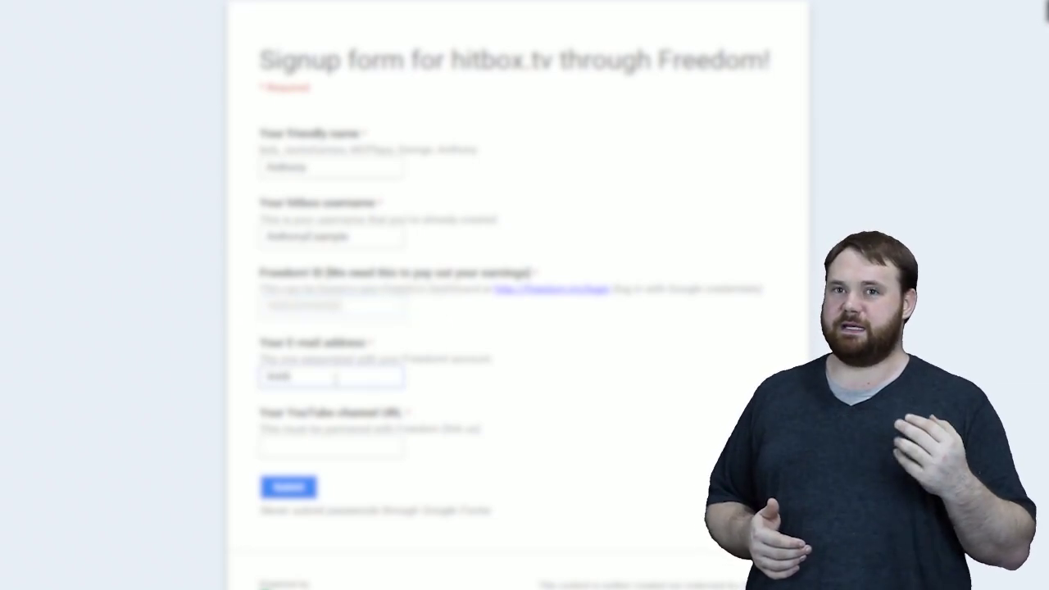
{"action": "type", "text": "mail"}
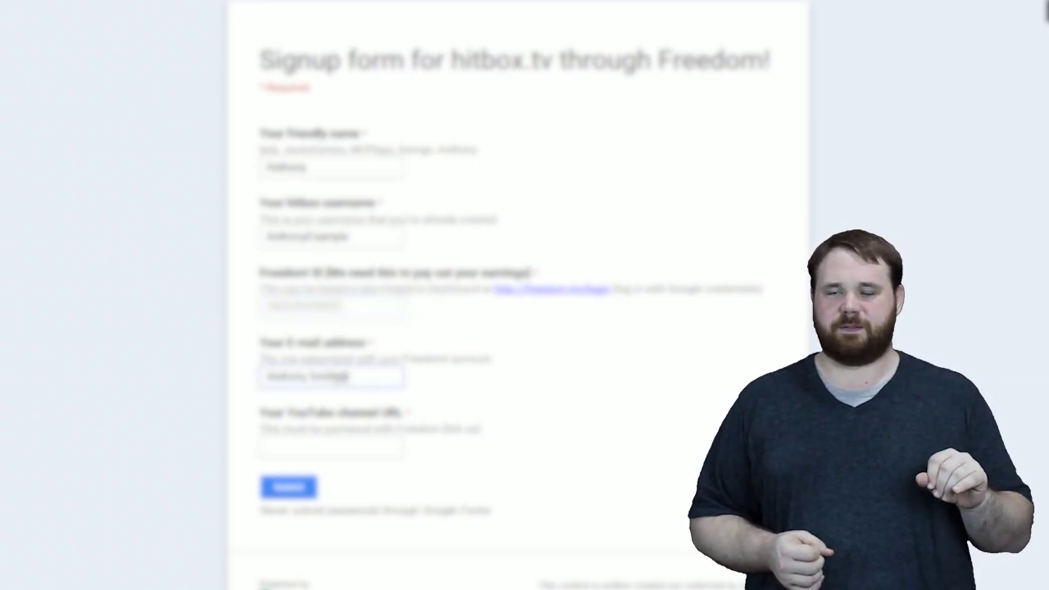